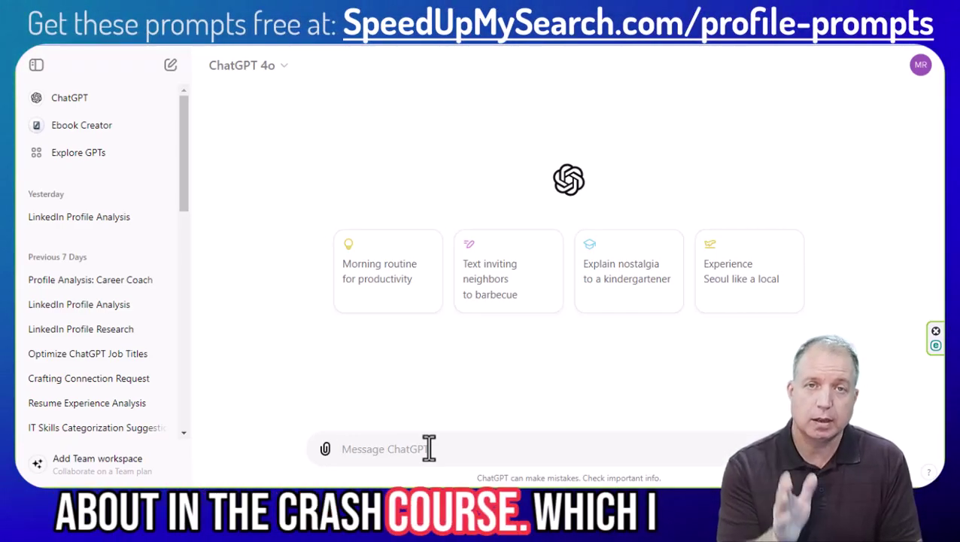
Step: Write a career-coach prompt analysing the attached Profile (75).pdf for job tenure, positions held, certifications or advanced degrees, and 3 noteworthy career accomplishments
text(Act as an experienced career coach with expertise in LinkedIn profile analysis and analyze the attached profile for the following:)
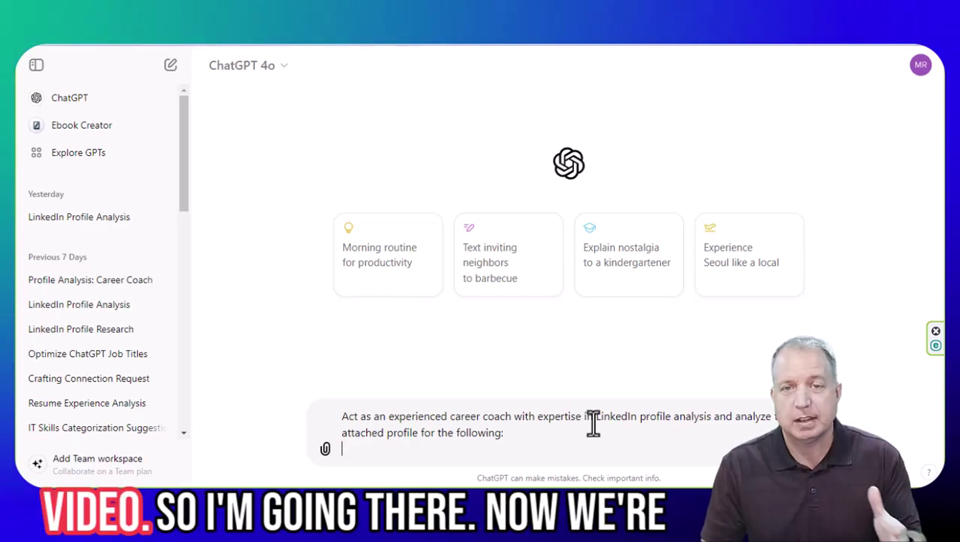
key(ctrl+v)
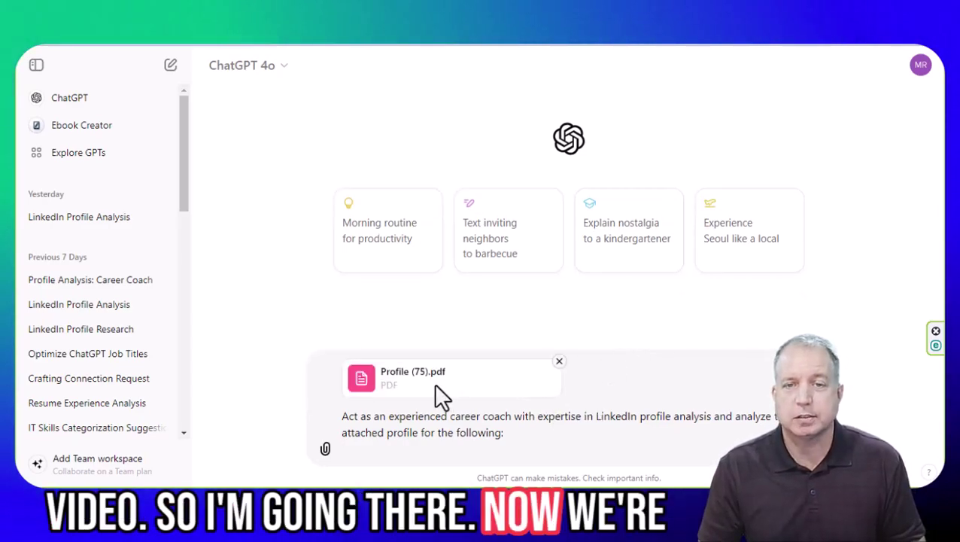
key(ctrl+v)
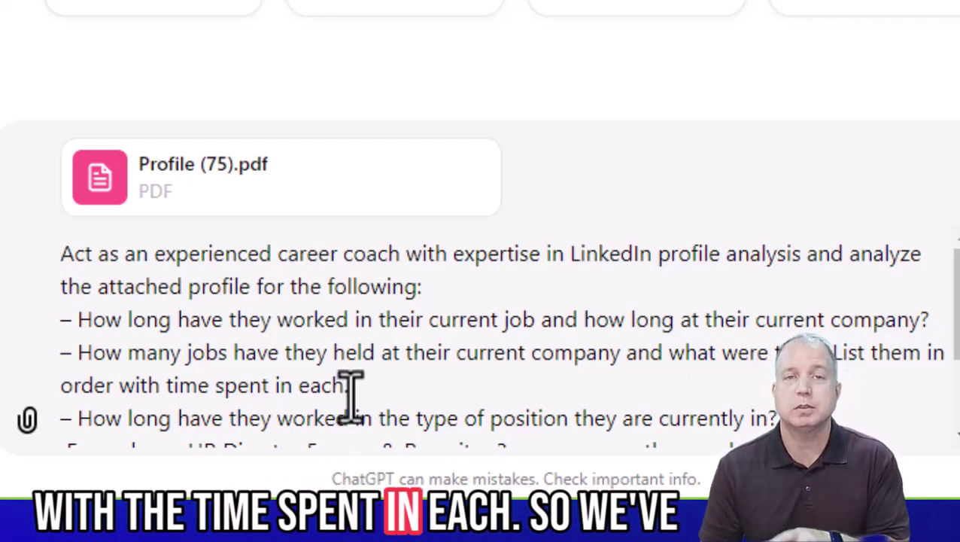
scroll(405, 389, down, 3)
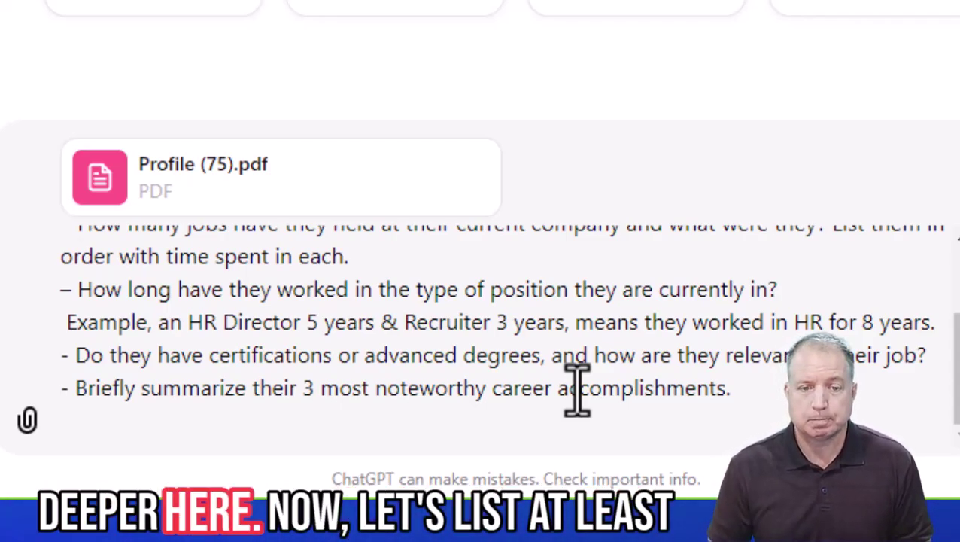
Step: Add prompt questions on up to 2 unique career progression aspects, commonalities, and the personal values and traits evidenced in the profile
key(ctrl+v)
scroll(440, 365, down, 3)
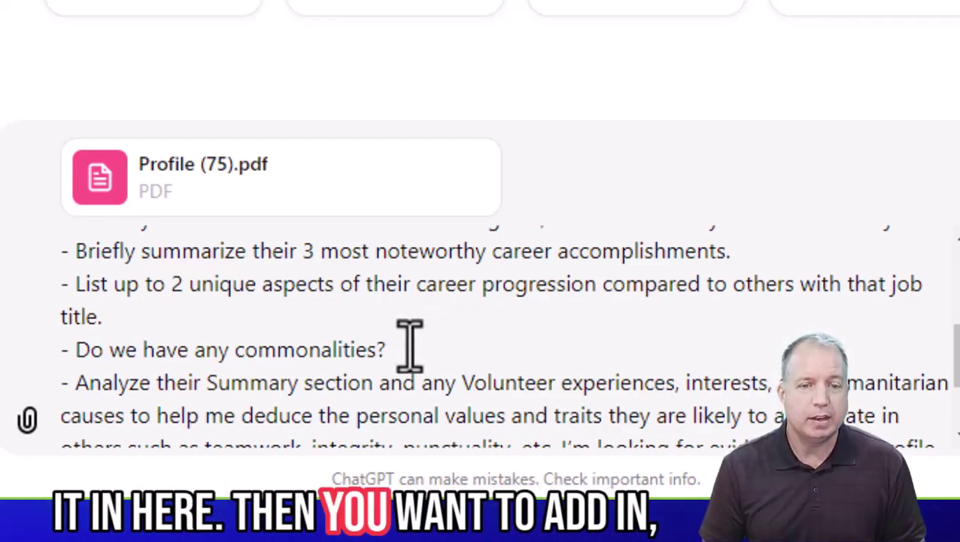
drag(386, 354, 25, 351)
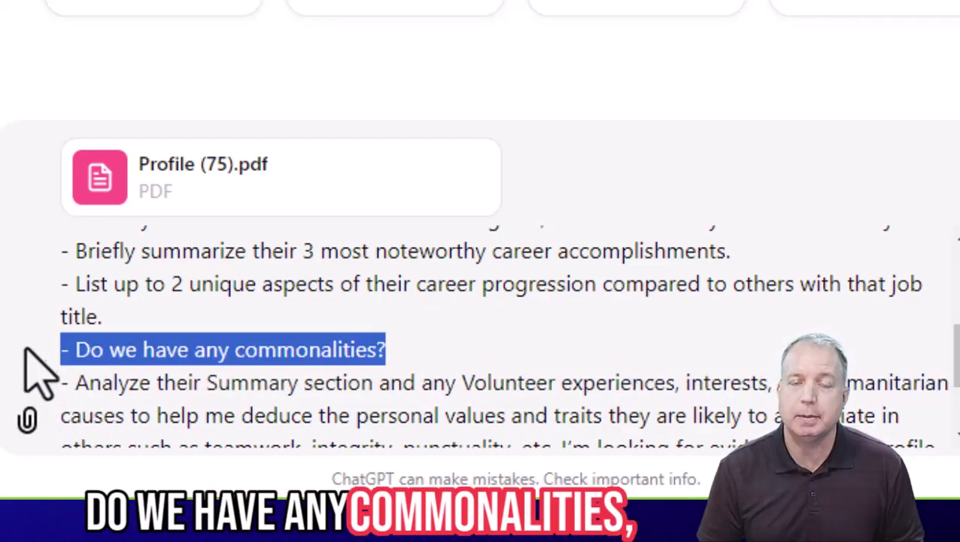
click(463, 349)
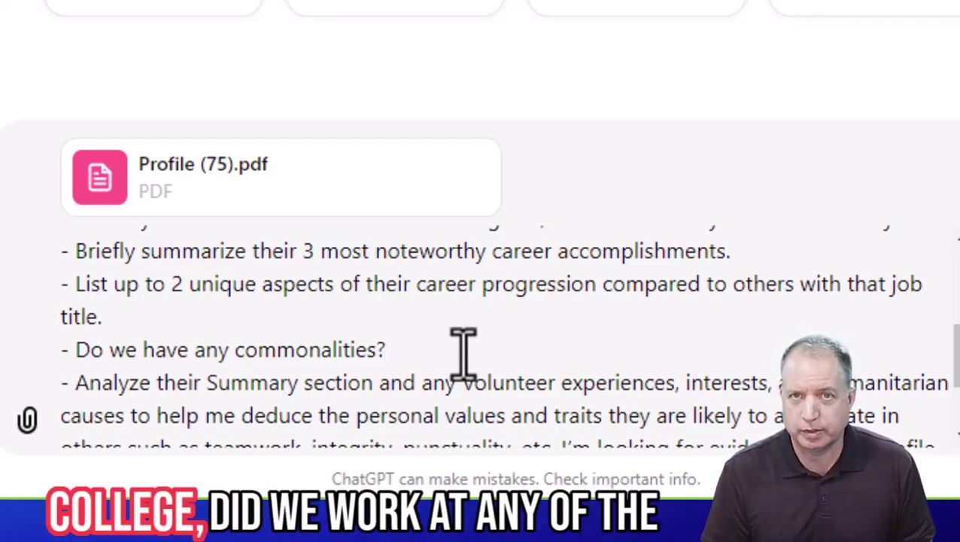
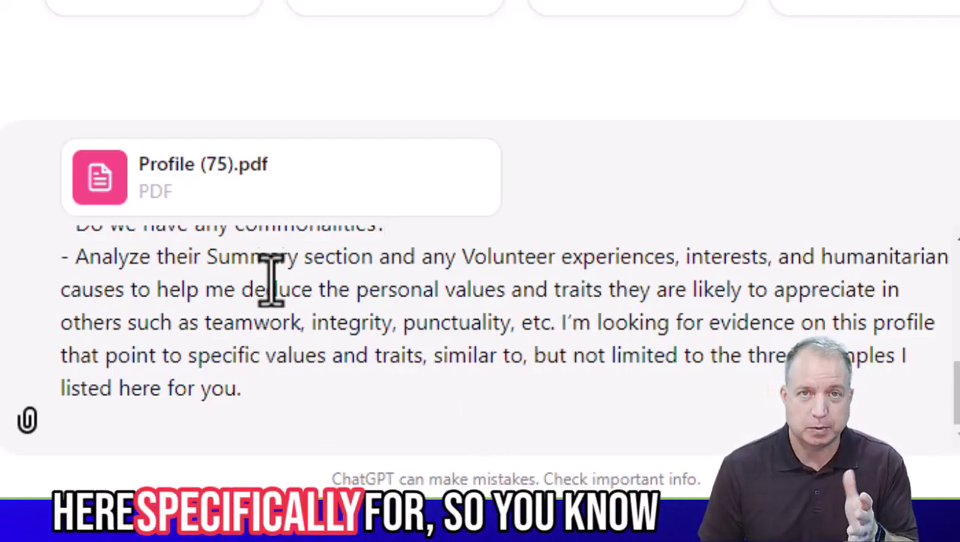
drag(201, 322, 501, 324)
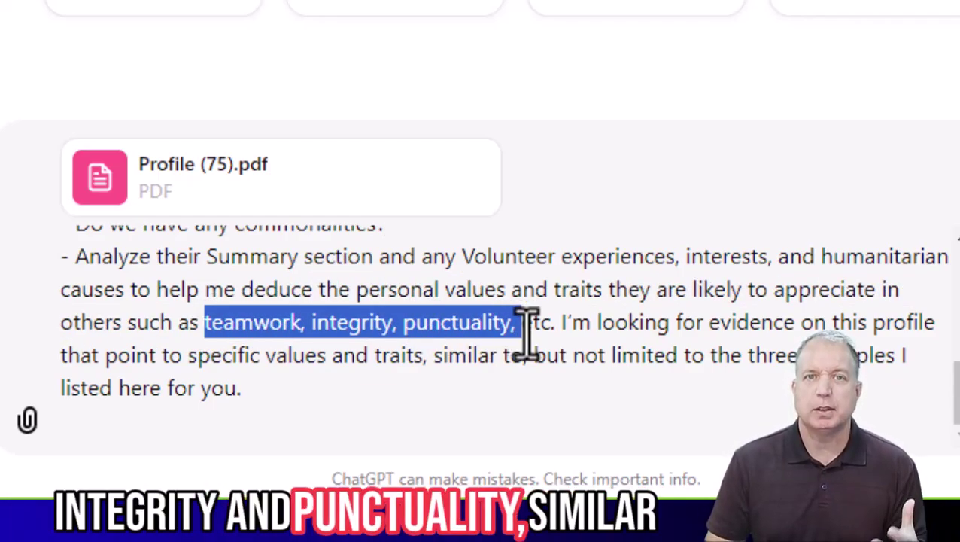
click(526, 327)
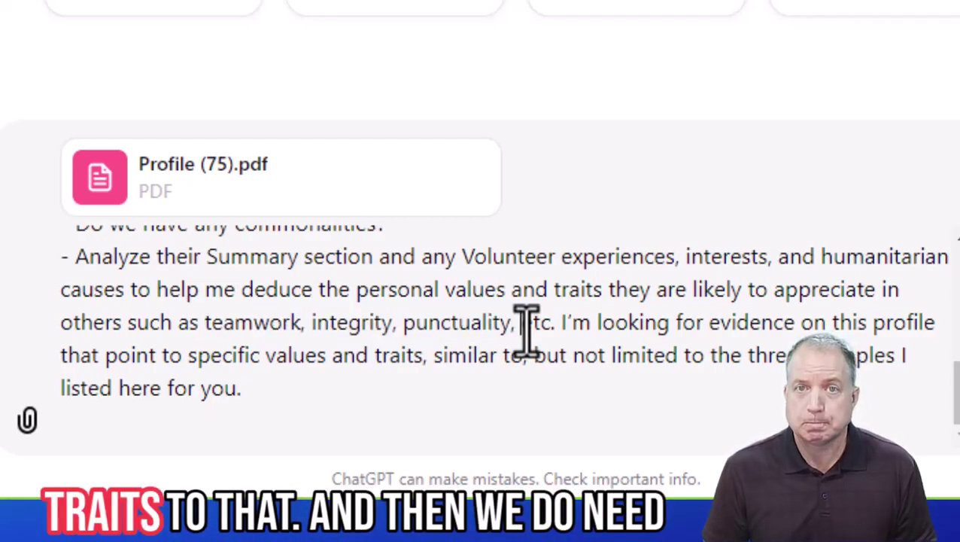
Step: Request a plain text table without HTML tags or line breaks, starting with name and title and ending with values and traits, and submit the prompt
click(304, 397)
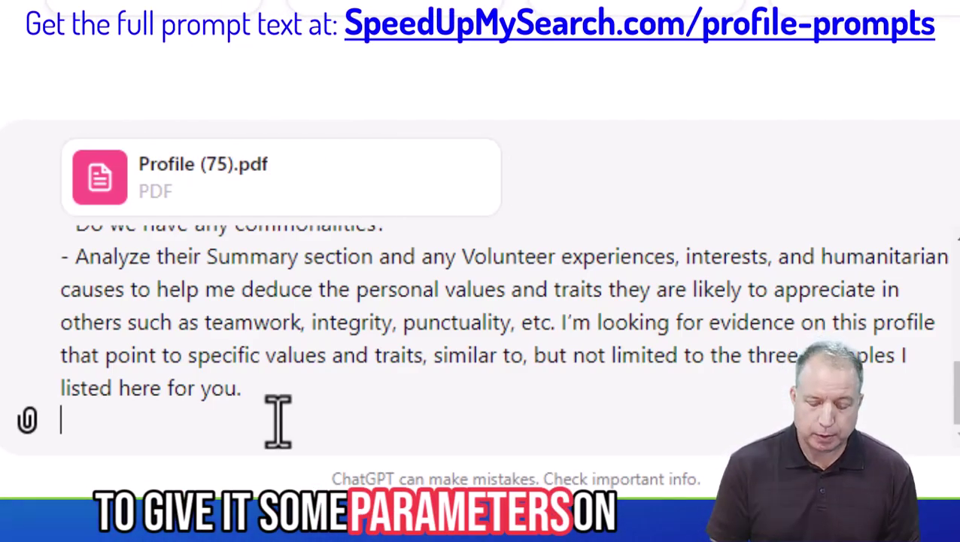
text(Please provide the information in a plain text table format, ensuring that there are no HTML tags or line breaks within the table cells. Start the table with the person's name and title, concluding the table with the analysis about their values and traits. Do not add any analysis outside of the table.)
scroll(331, 396, down, 2)
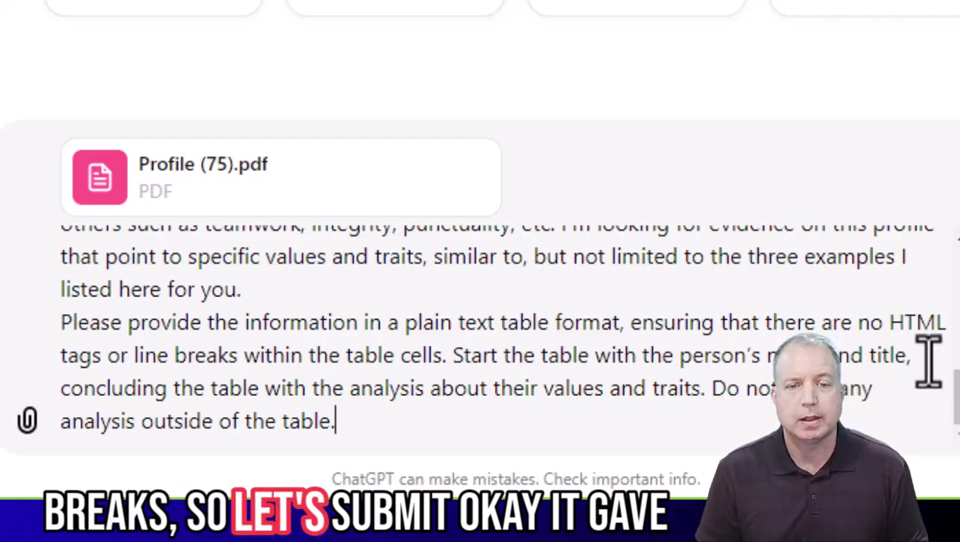
key(Return)
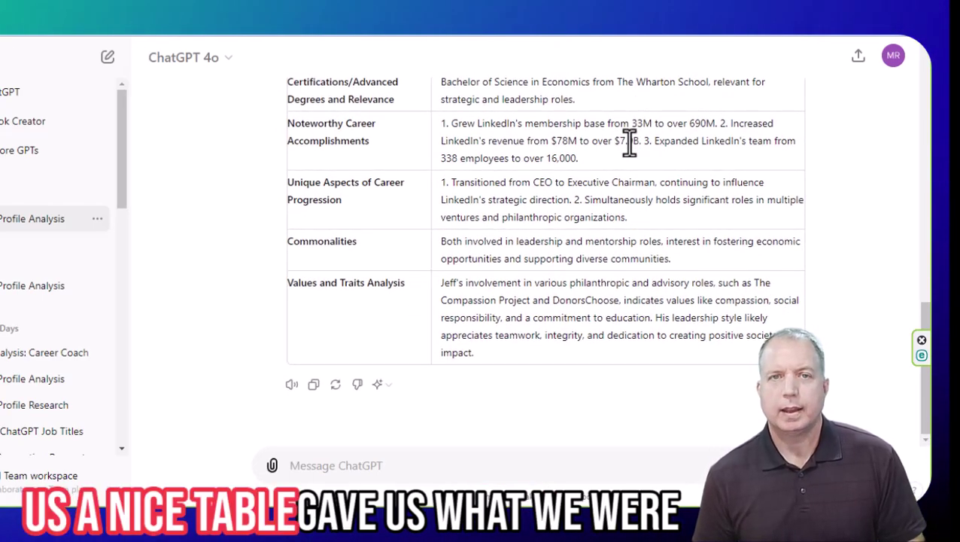
scroll(543, 319, up, 4)
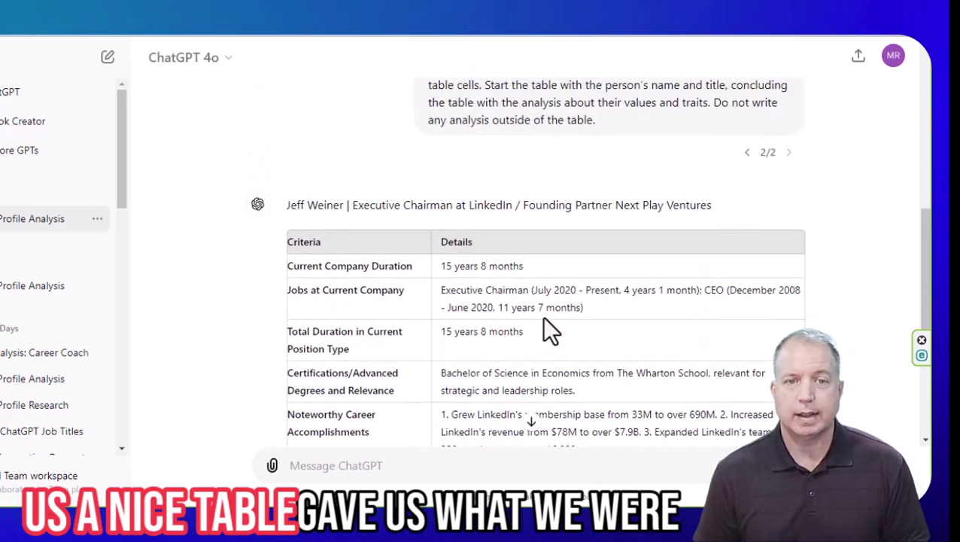
scroll(481, 386, down, 4)
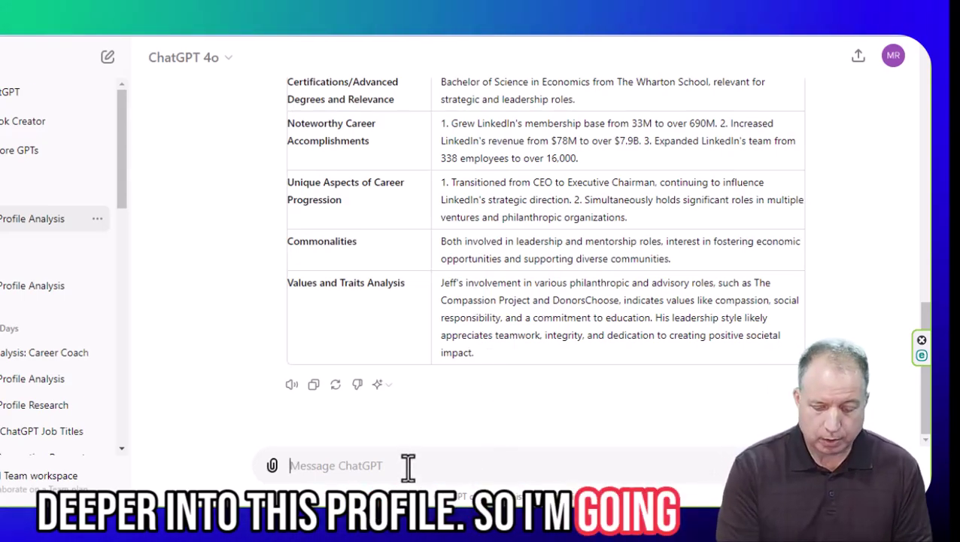
Step: Send a follow-up asking for an expanded LinkedIn Profile Analysis table, with the Word document of the person's recommendations attached
text(This is great, thank you. Please create an expanded LinkedIn Profile Analysis table by analyzing another document from this person's LinkedIn profile. This document includes header information, followers/connections, mutual connections, and written recommendations received and given.)
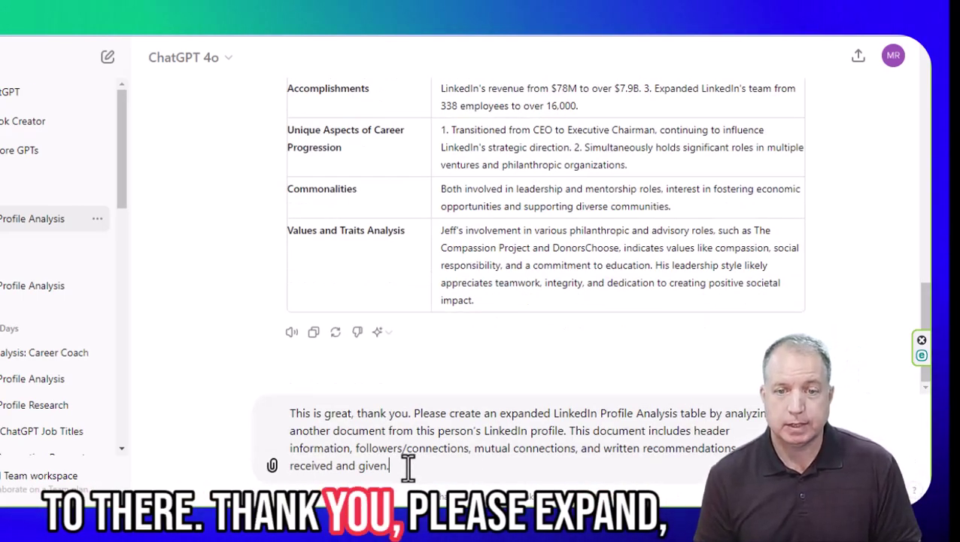
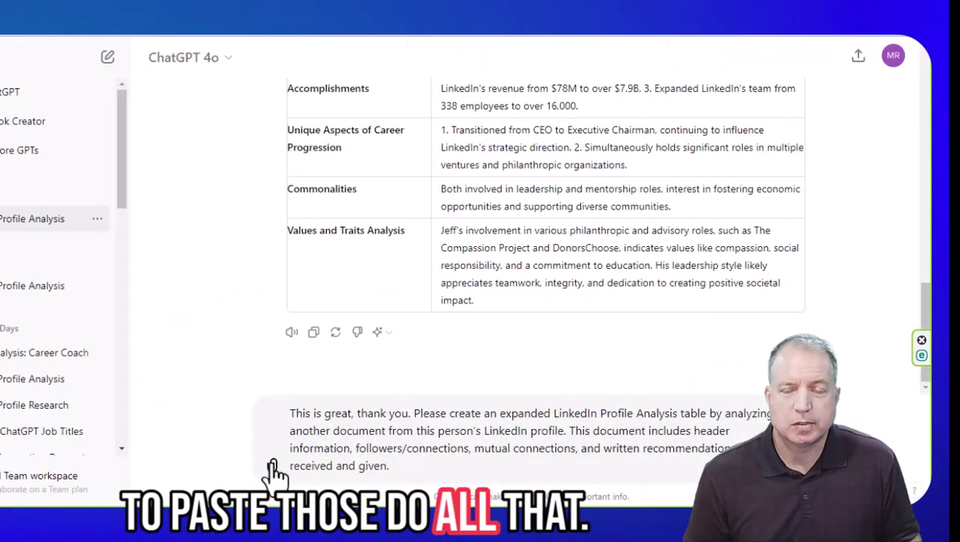
click(272, 465)
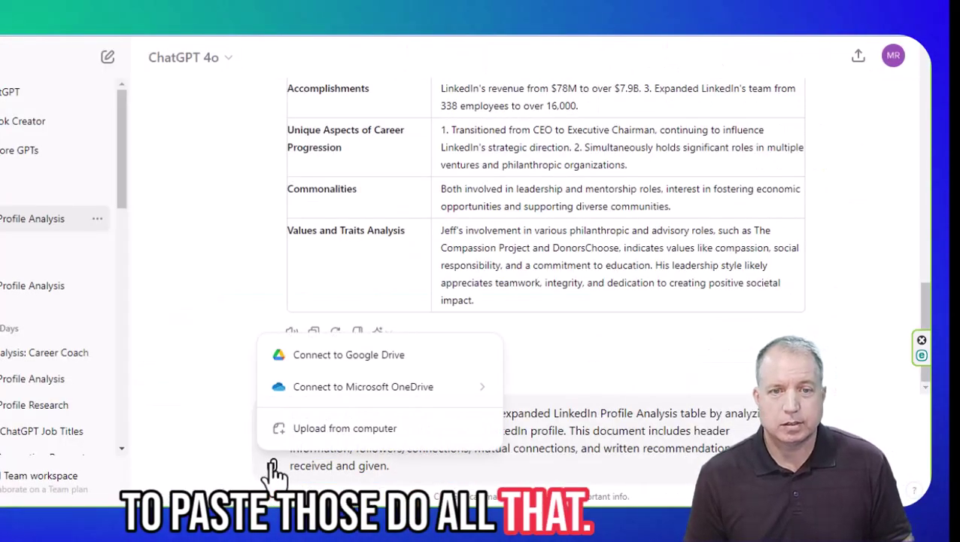
click(317, 443)
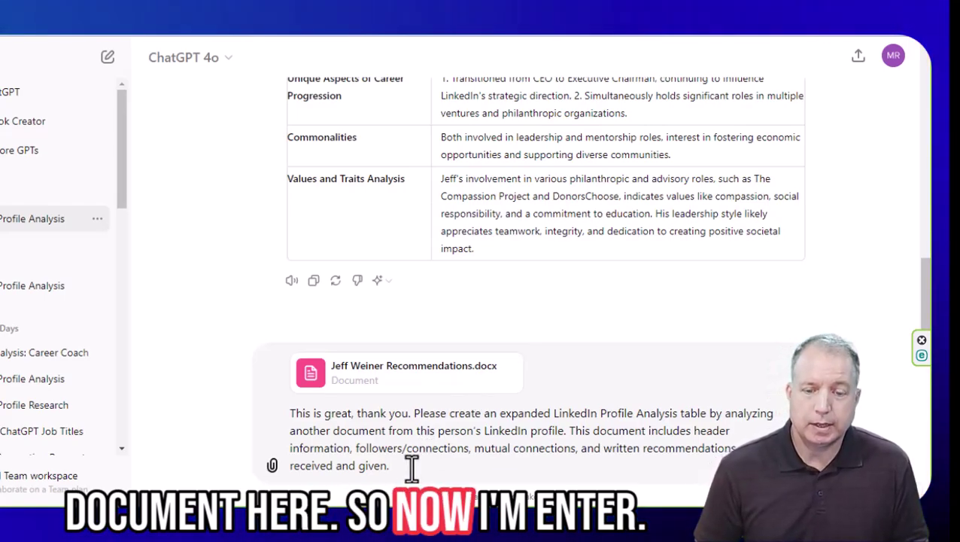
key(Return)
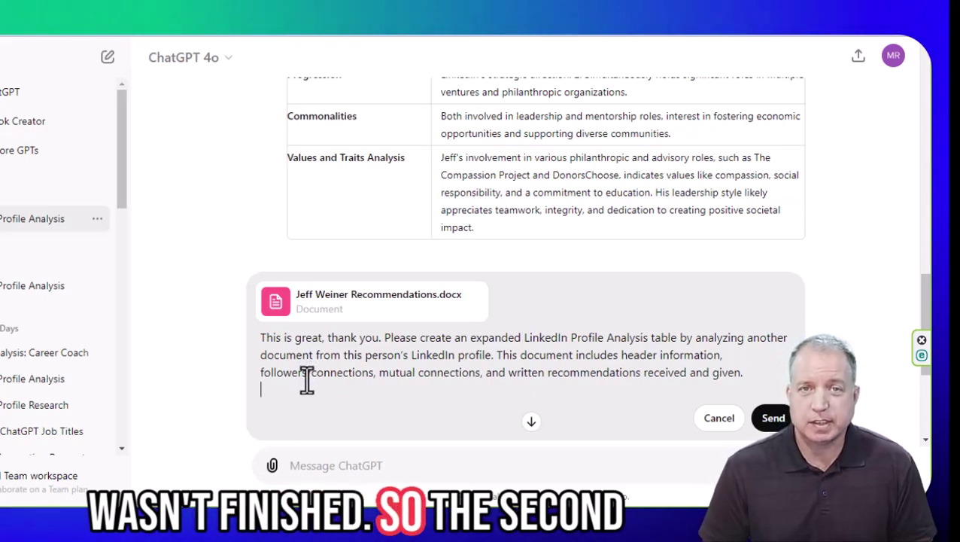
Step: Add four numbered requests to the sent message: connections/followers, mutual connections, overall recommendations analysis, and time since the 3 most recent recommendations
text(1. Add the total number of Connections and/or Followers 2. Add the number of mutual connections we have to the table. 3. Analyze the recommendations, not individually but as a whole to gain further insights into the values and traits this person exhibits and considers important based on what others say about this person and what this person appreciates about others. 4. State how long it has been since this person received their 3 most recent recommendations.)
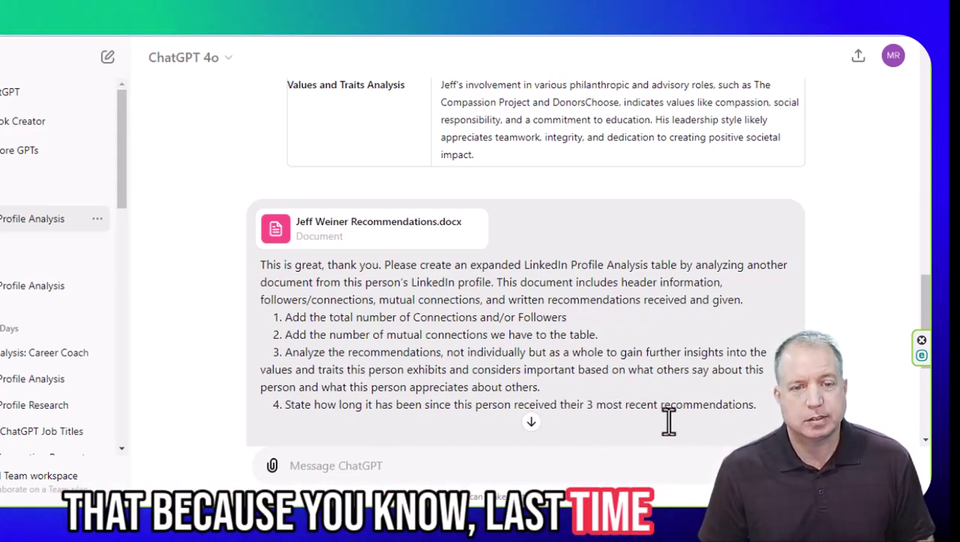
scroll(677, 399, down, 3)
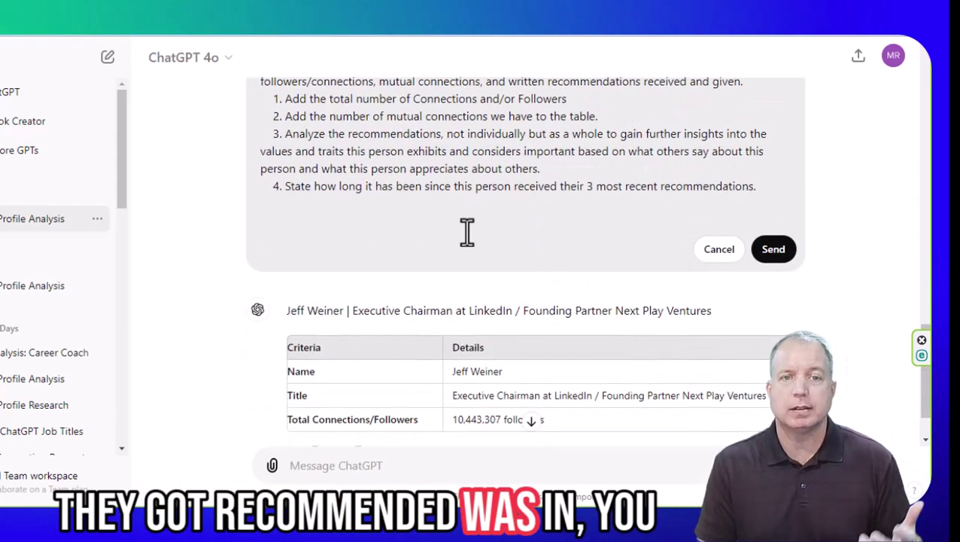
scroll(466, 232, up, 1)
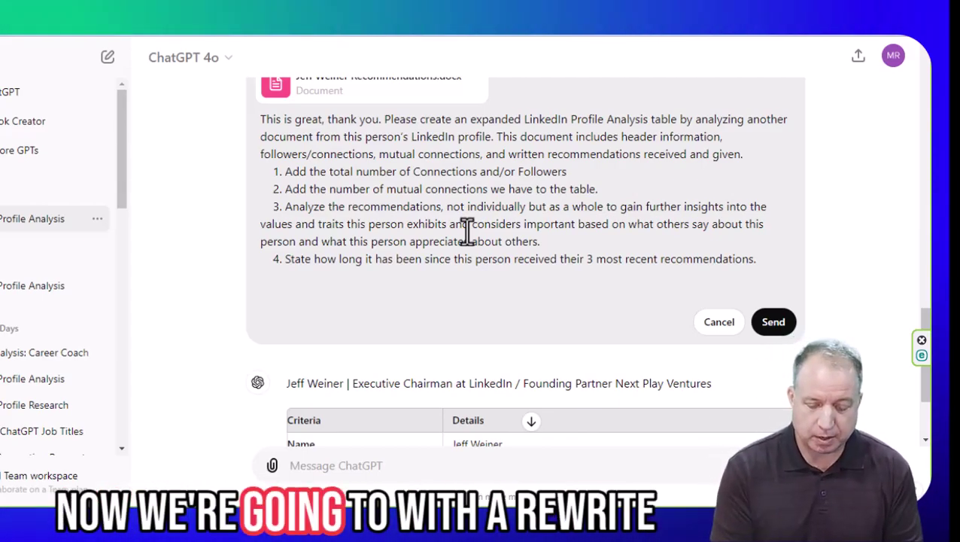
Step: Ask for the entire table rewritten in plain text with followers, connections and mutual connections under name and title, and resend the message
text(Rewrite the entire table to include this new information and insights. Place the followers, connections, and mutual connections data under this person’s name and title at the top of the table. Please provide the information in a plain text table format, ensuring that there are no HTML tags or line breaks within the table cells.)
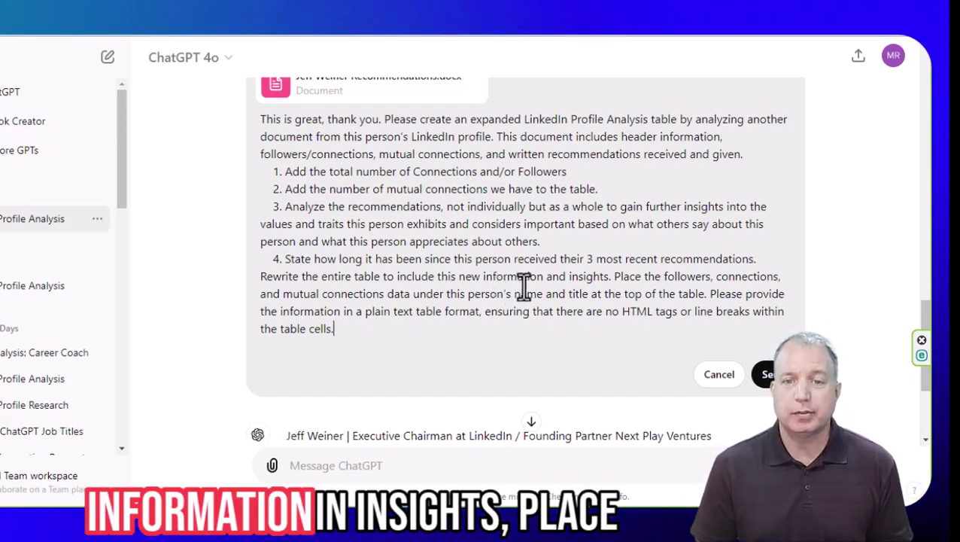
scroll(536, 293, up, 2)
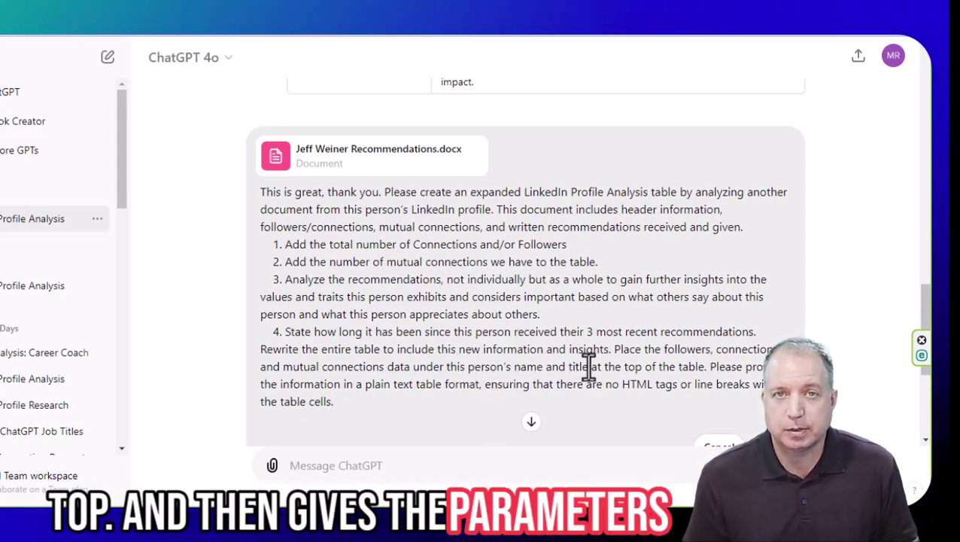
scroll(594, 361, down, 10)
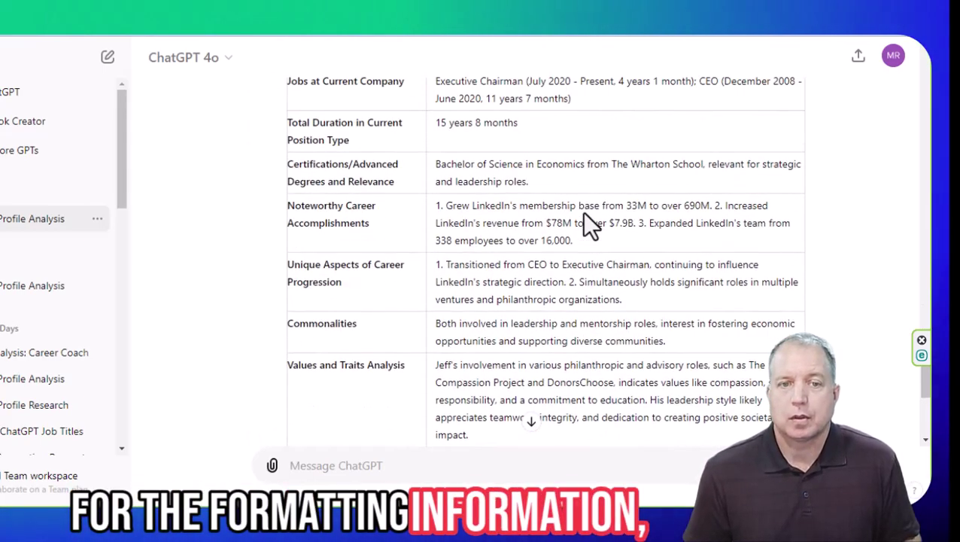
Step: Examine the expanded analysis from the follower and mutual connection figures down to the recommendations rows
scroll(584, 214, up, 1)
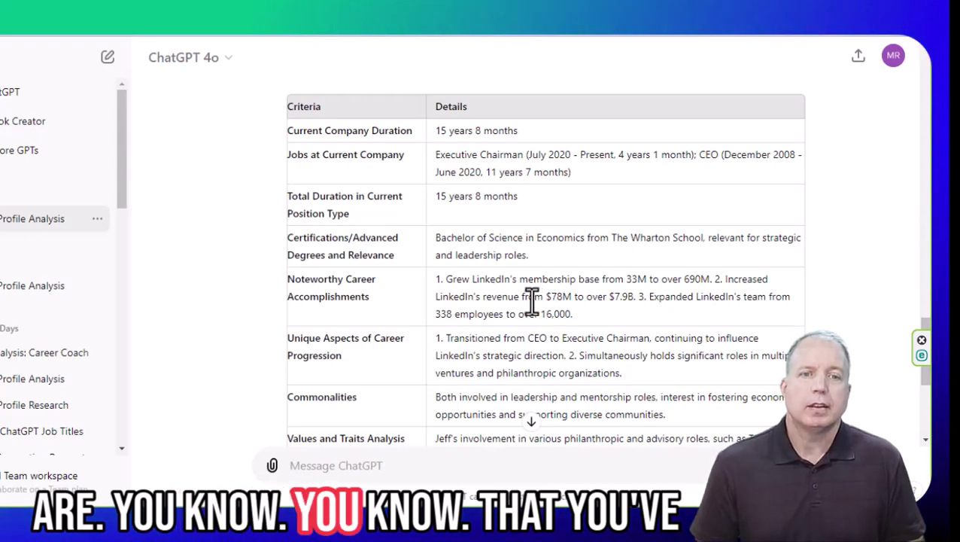
scroll(526, 293, up, 2)
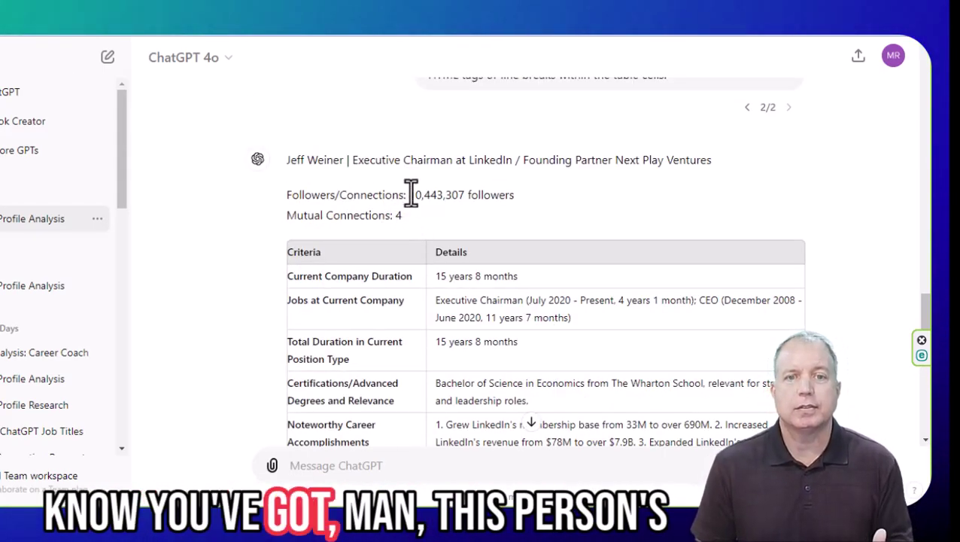
drag(484, 194, 526, 193)
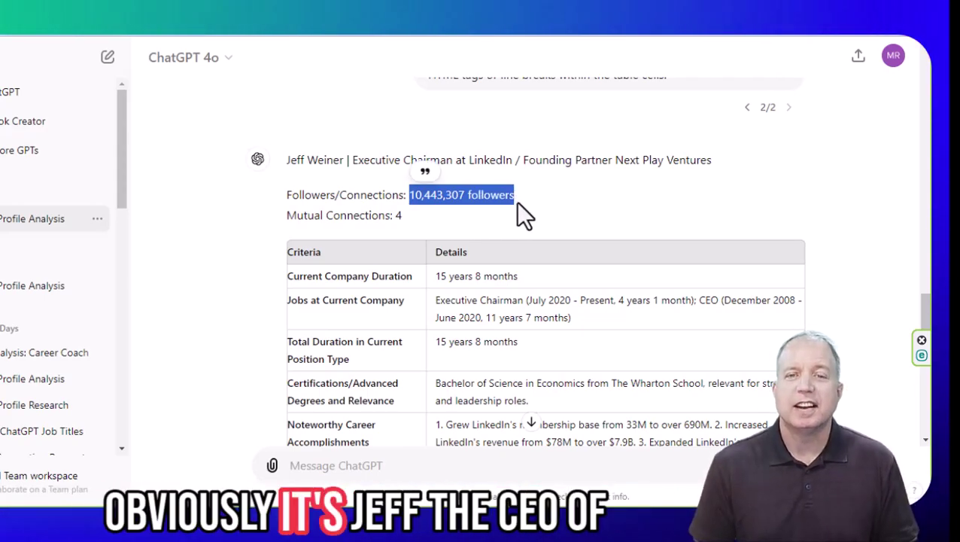
click(494, 197)
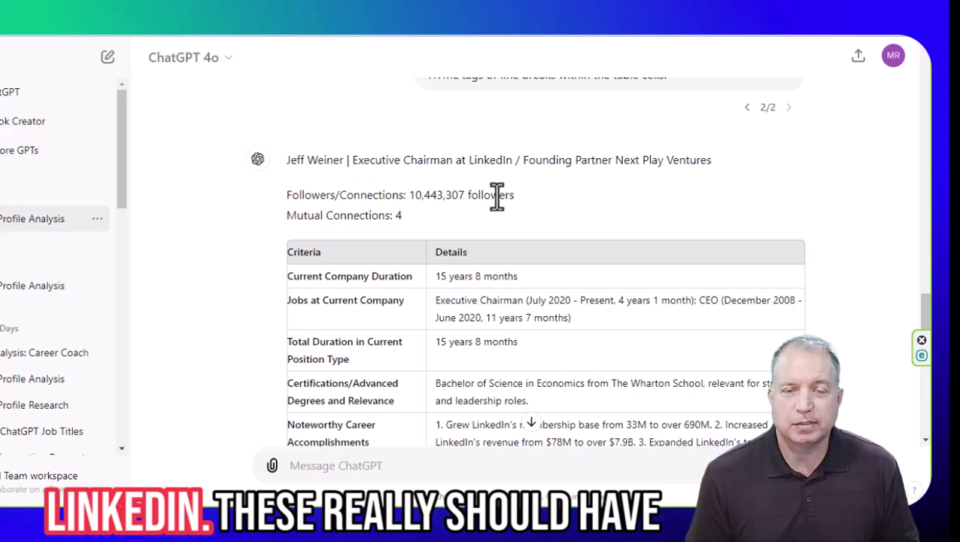
scroll(387, 214, down, 1)
scroll(391, 220, up, 1)
scroll(387, 214, up, 1)
scroll(387, 215, down, 2)
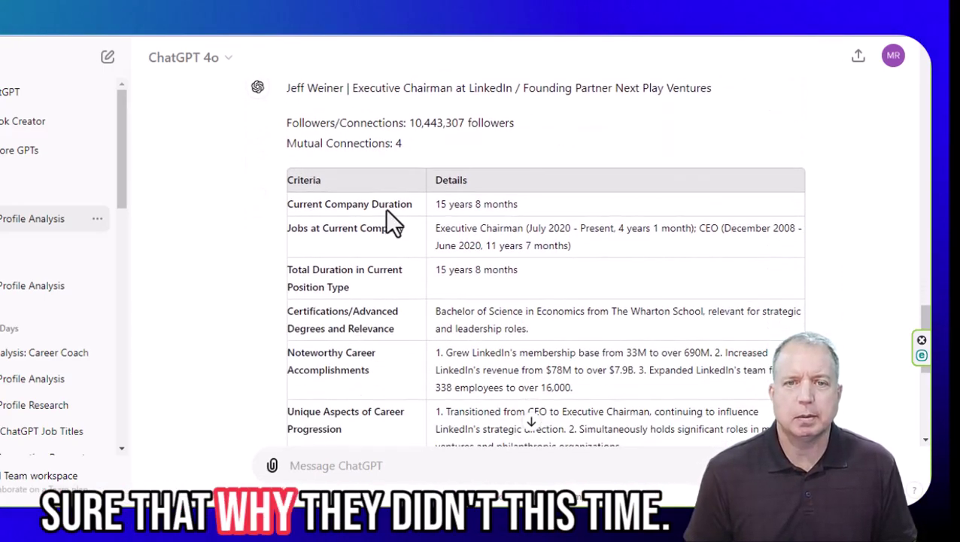
drag(286, 87, 572, 414)
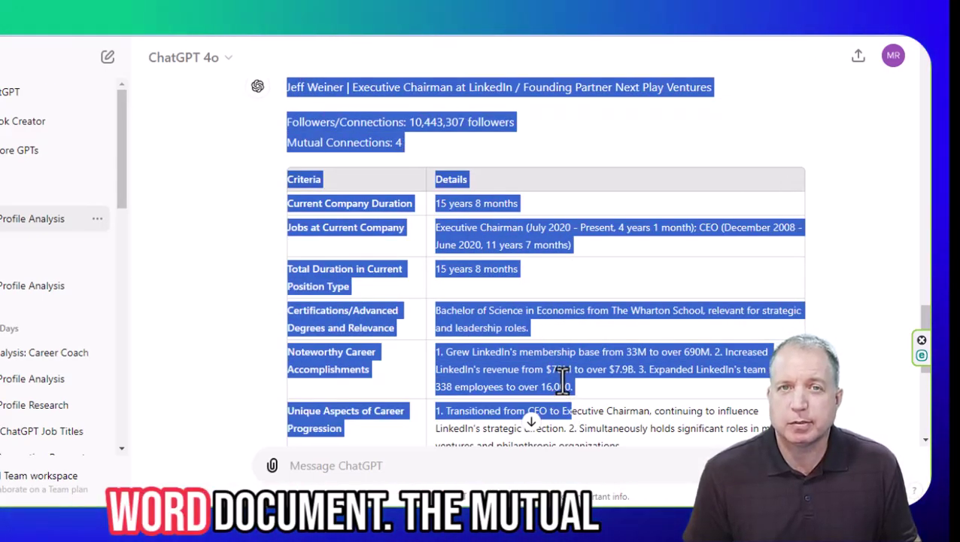
click(506, 331)
scroll(505, 335, down, 1)
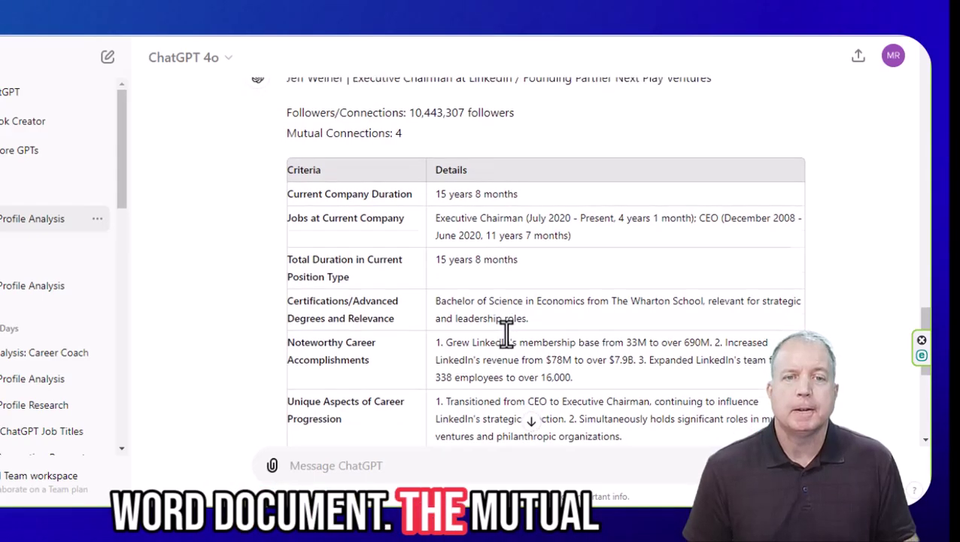
scroll(439, 233, up, 2)
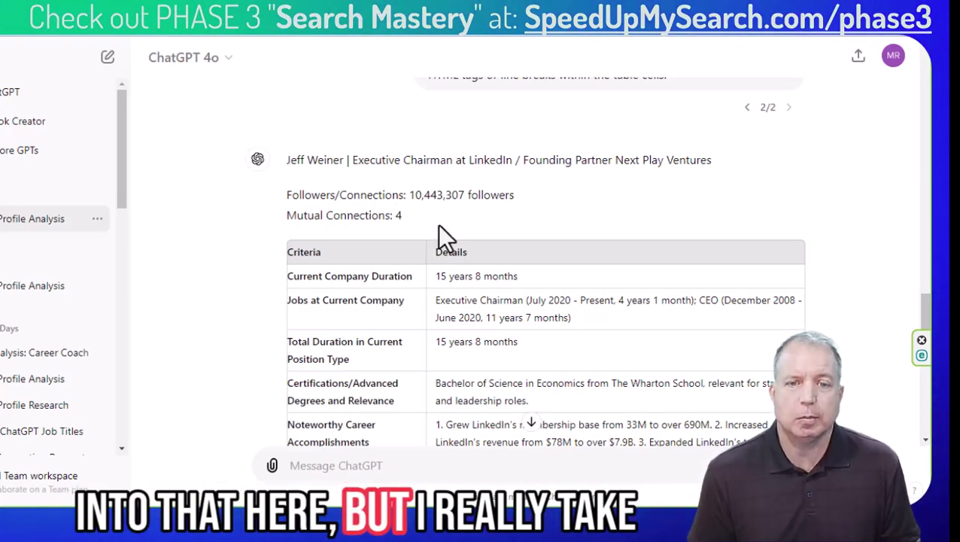
scroll(437, 224, down, 3)
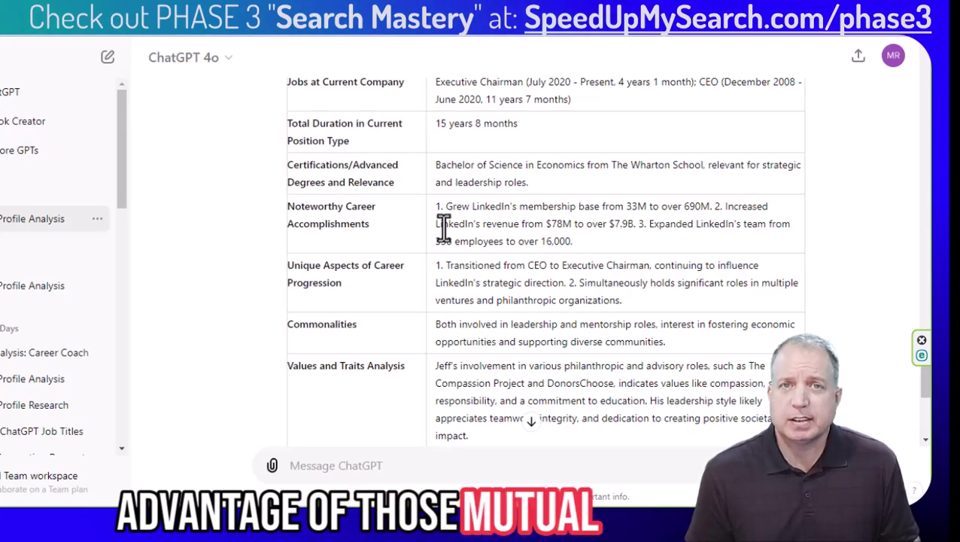
scroll(455, 224, down, 3)
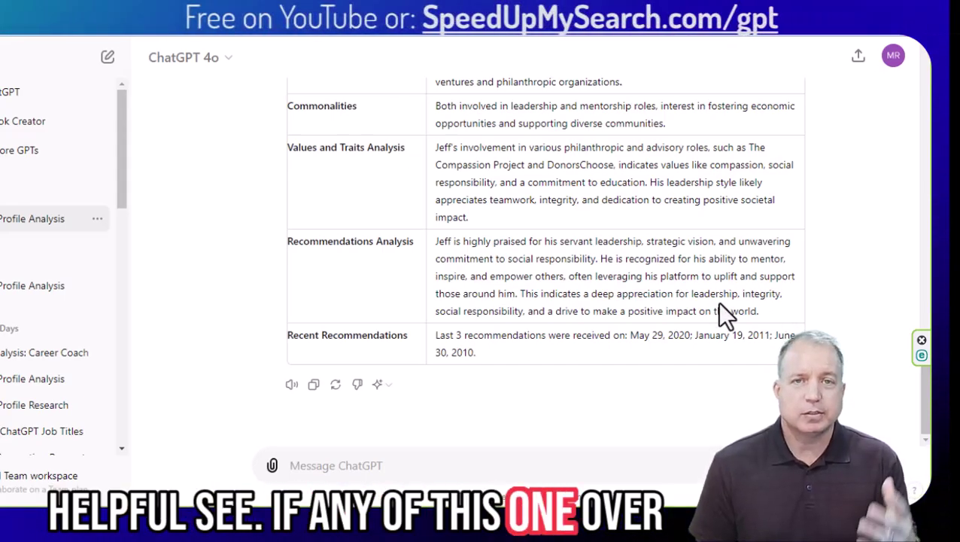
scroll(664, 308, up, 5)
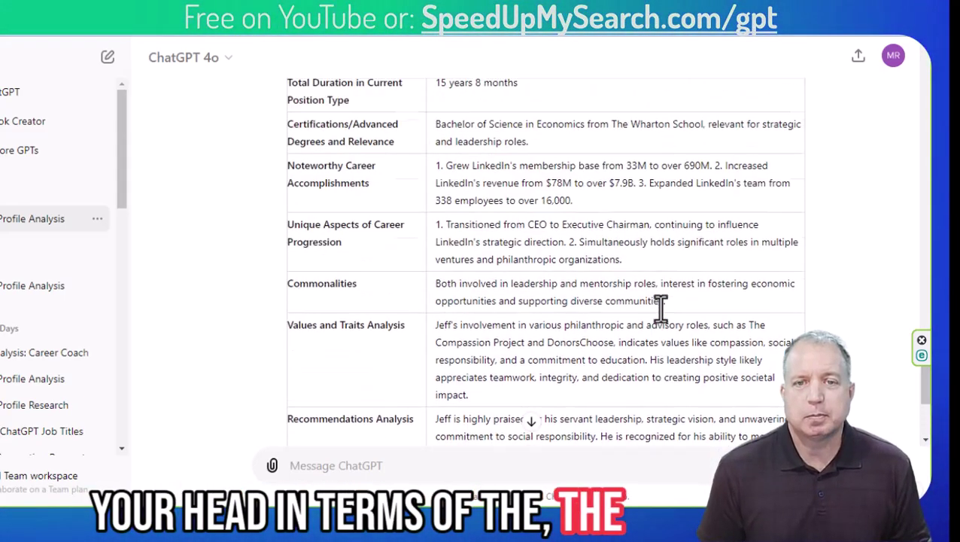